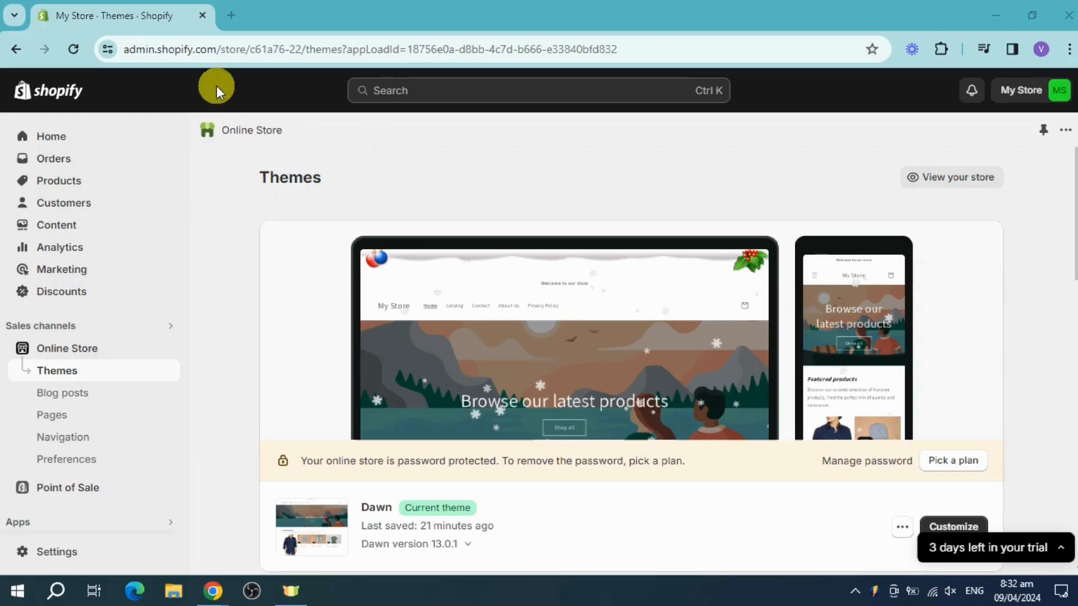
Open the Shopify App Store at apps.shopify.com in a new browser tab
click(231, 17)
text(a)
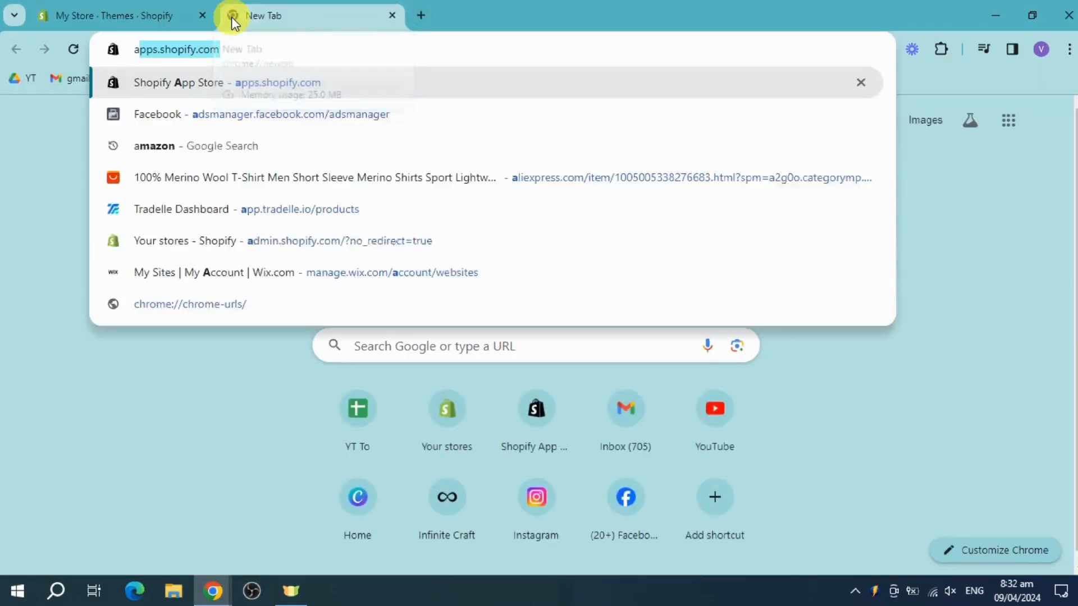
text(p)
key(Return)
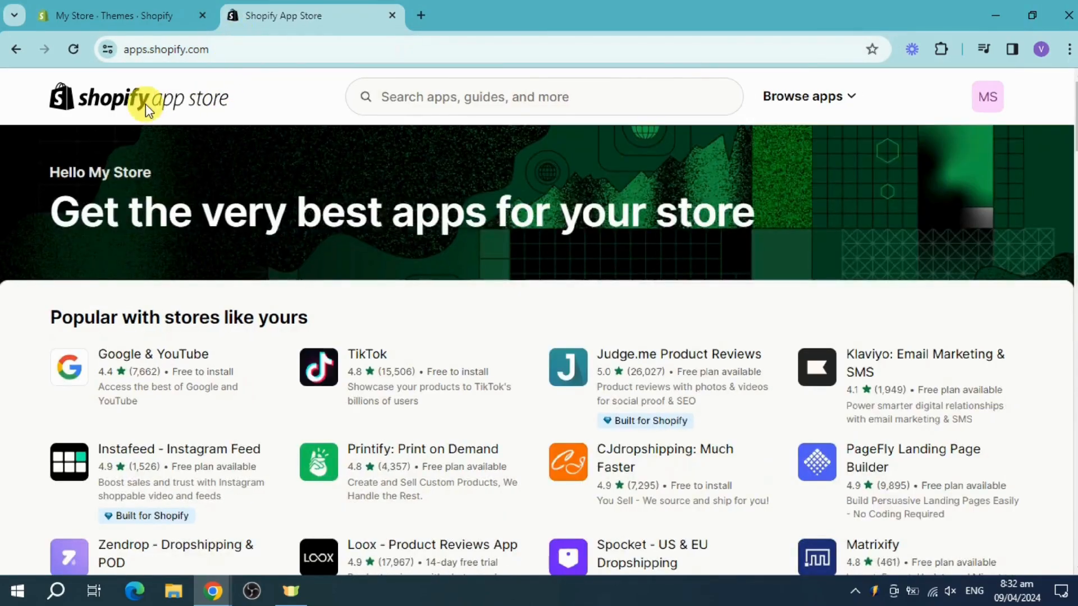
Search the app store for "happy birthday" using the ask-about-apps suggestion
click(553, 99)
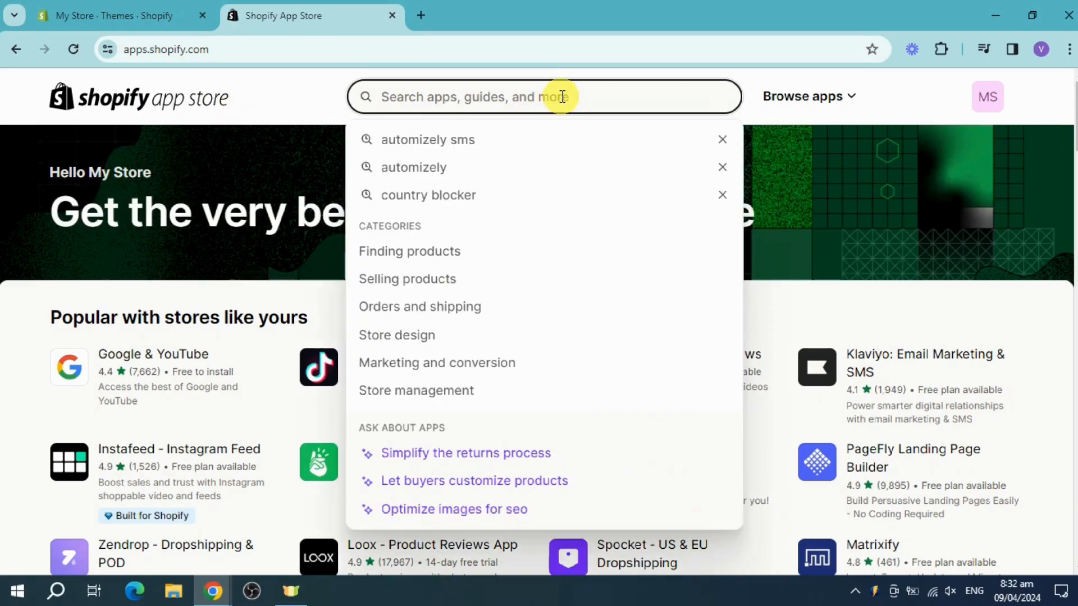
text(hapy)
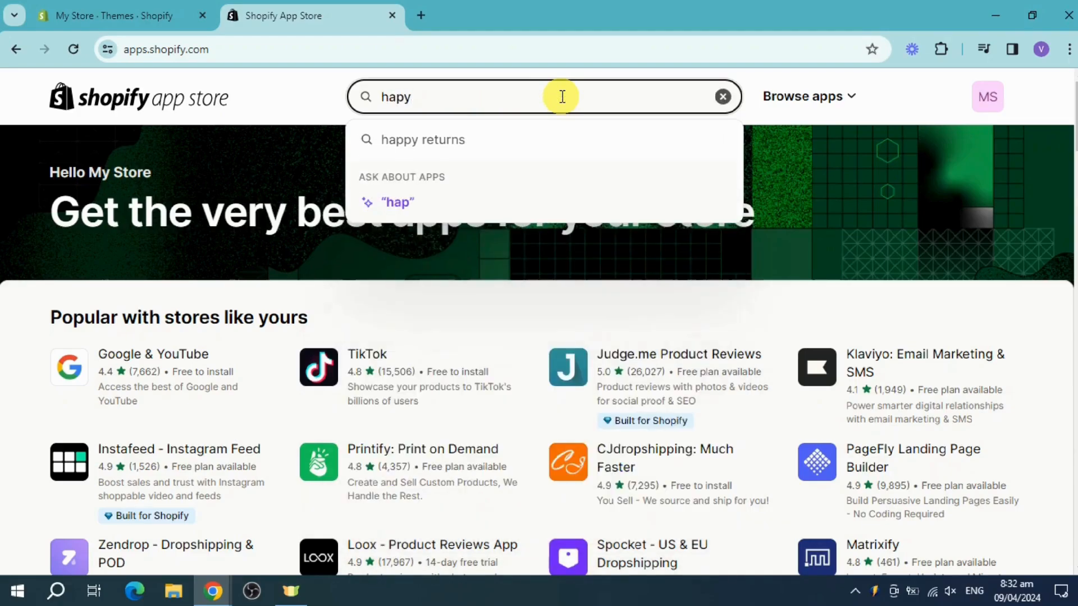
text(puy)
text( birt)
text(hday)
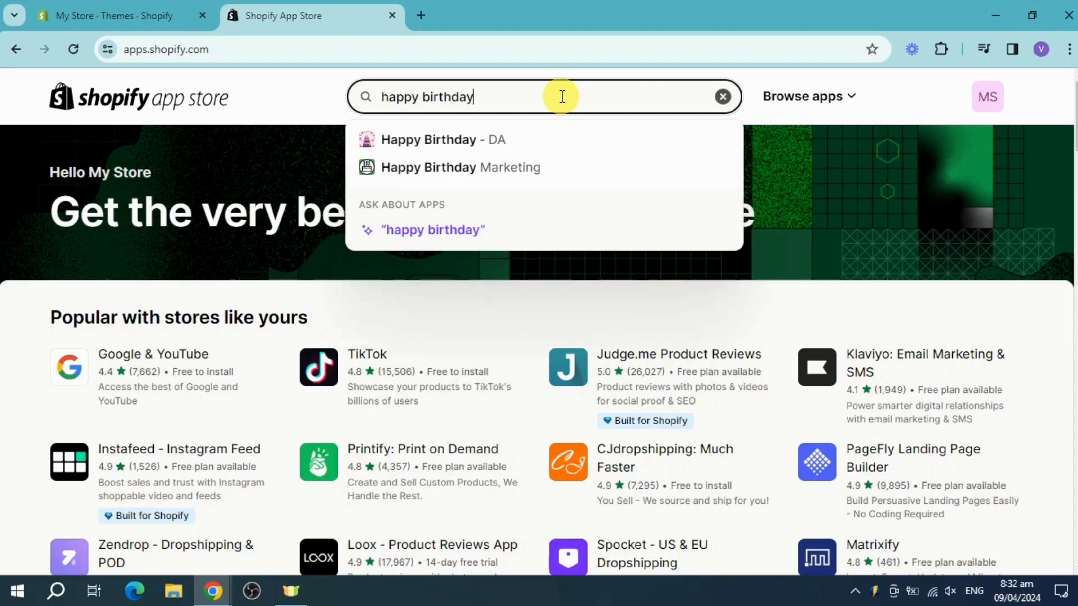
click(471, 229)
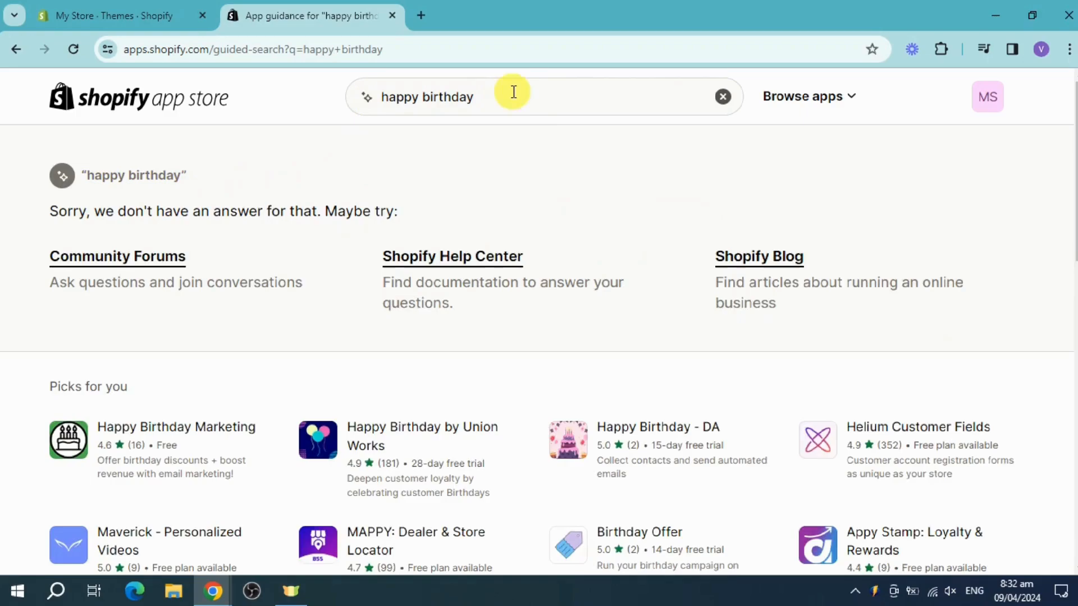
Open the Happy Birthday Marketing app's listing and install it on the store
scroll(270, 341, down, 3)
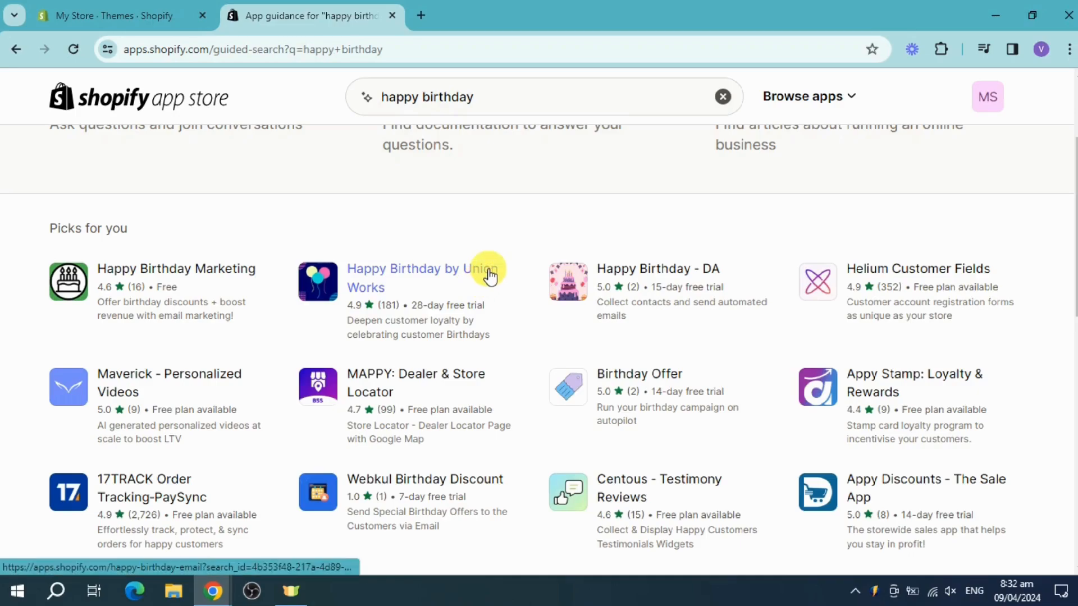
click(215, 279)
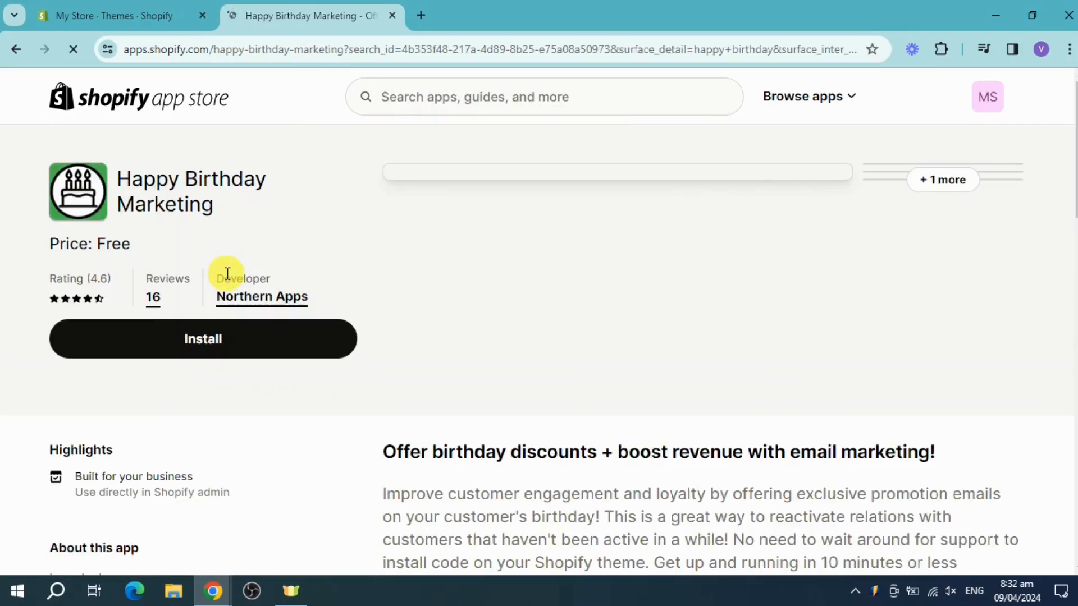
scroll(732, 469, down, 1)
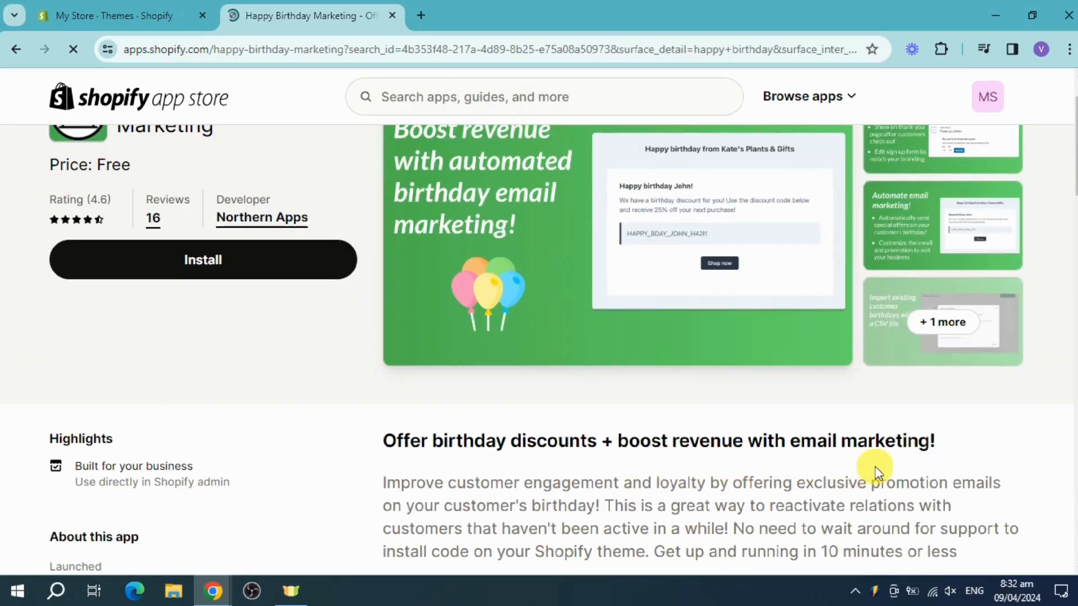
scroll(423, 385, up, 1)
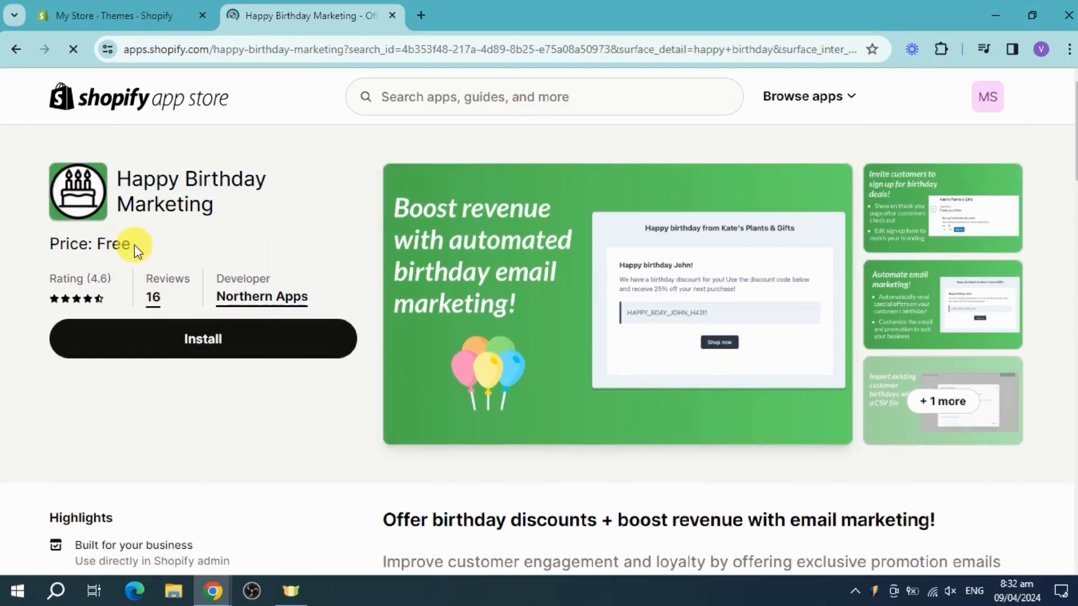
click(234, 348)
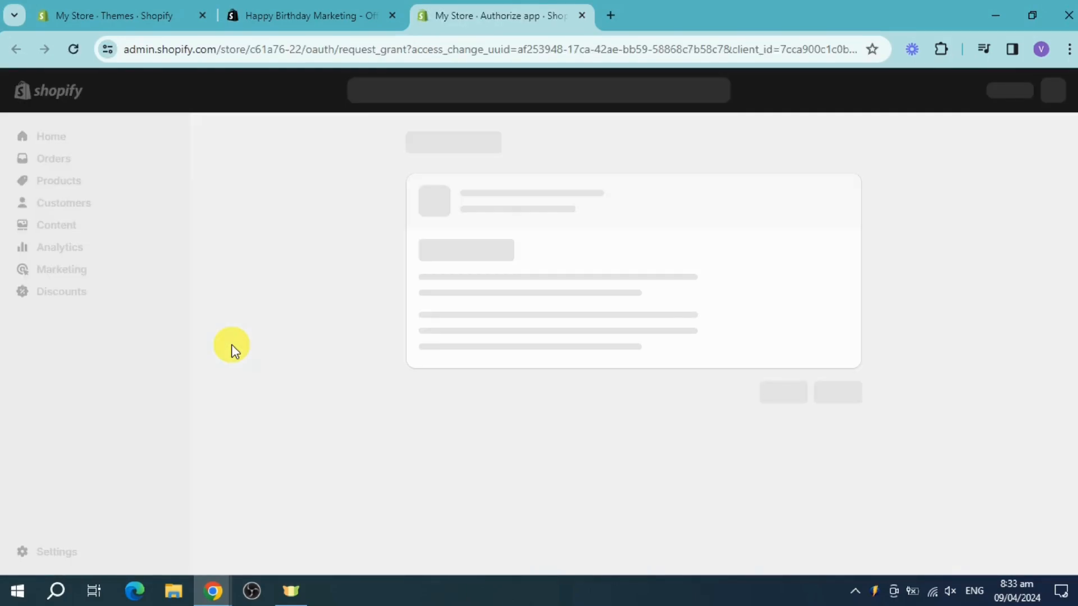
click(833, 437)
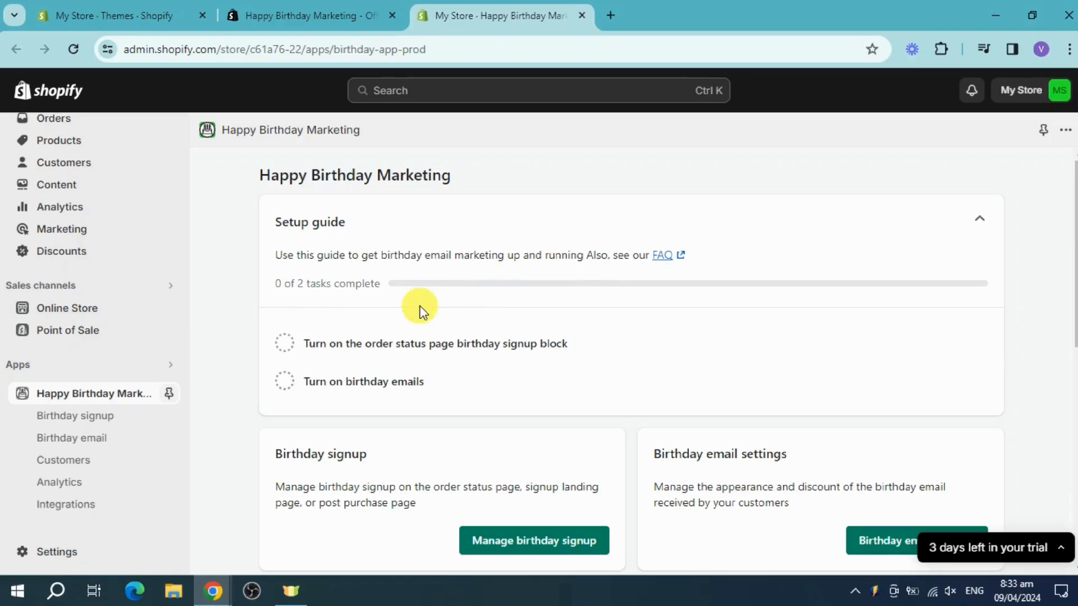
Turn on the order status page birthday signup block and the birthday emails in the app's setup guide
click(453, 345)
click(377, 425)
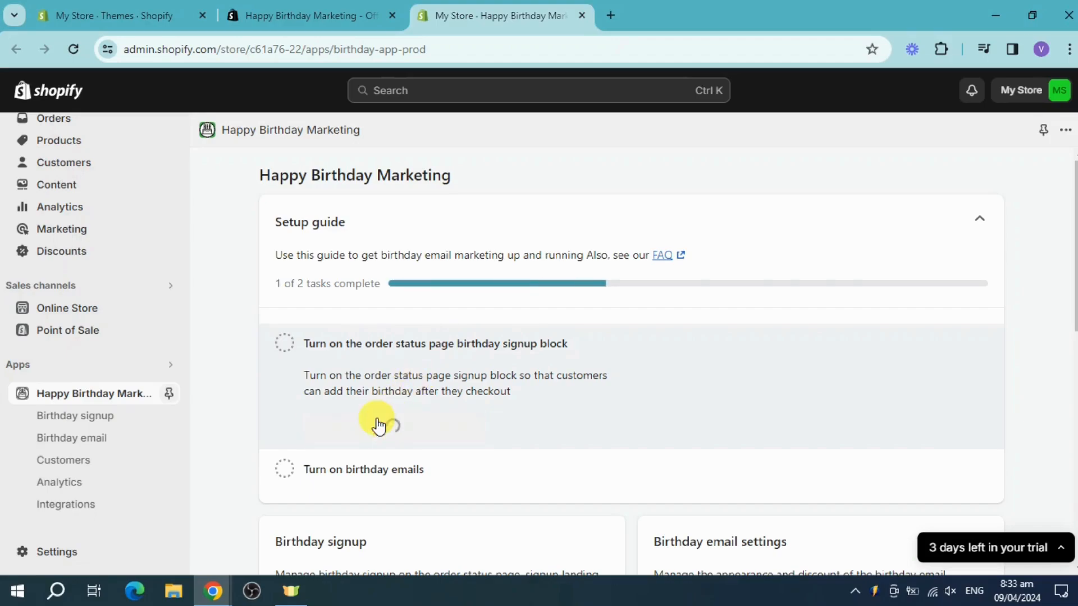
scroll(447, 397, down, 1)
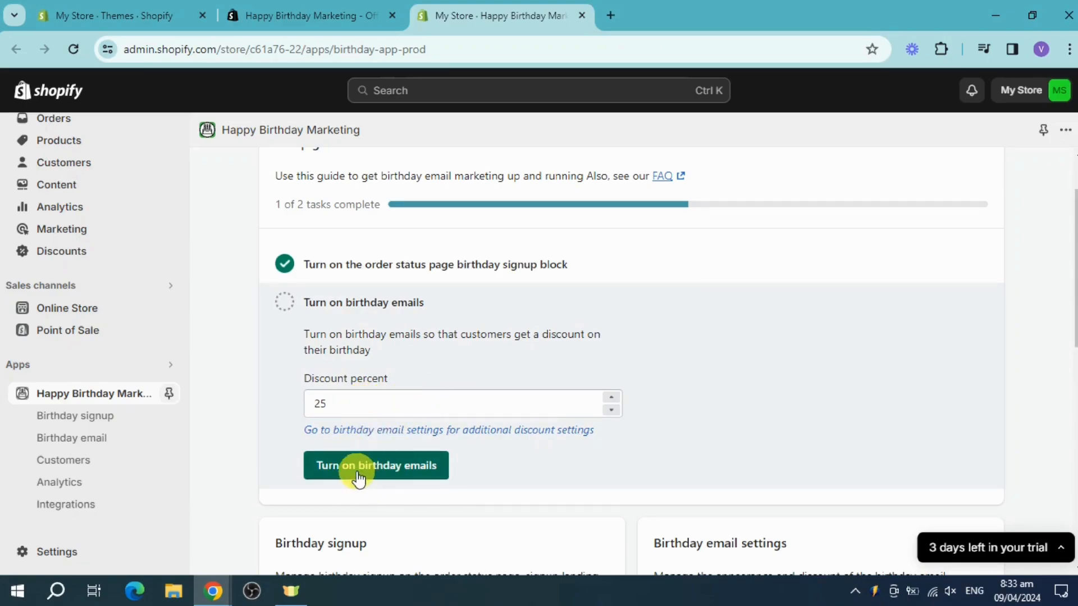
click(390, 474)
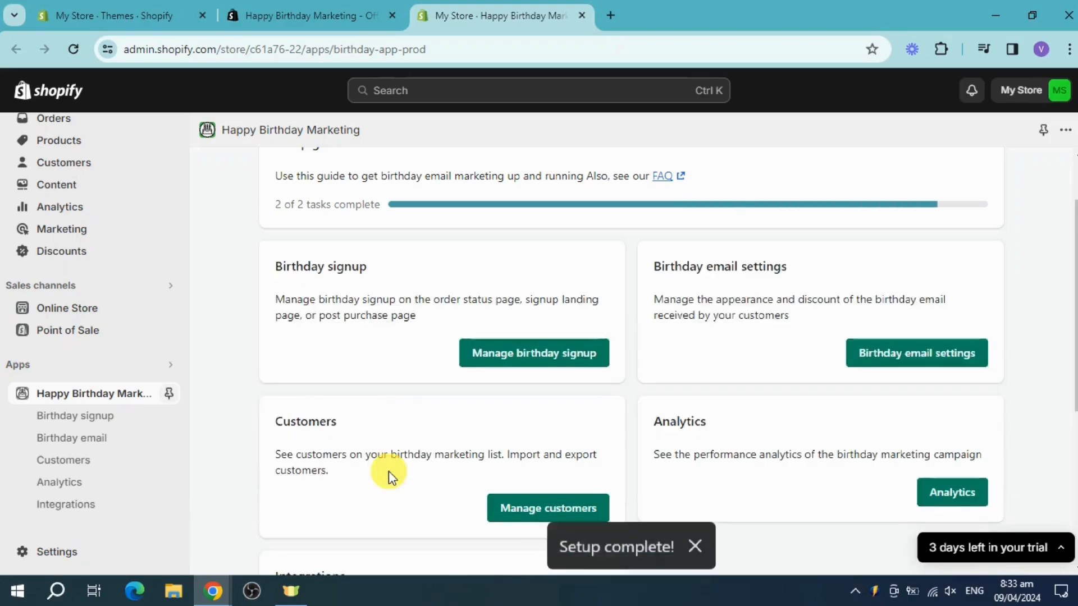
scroll(468, 263, up, 2)
scroll(470, 264, up, 1)
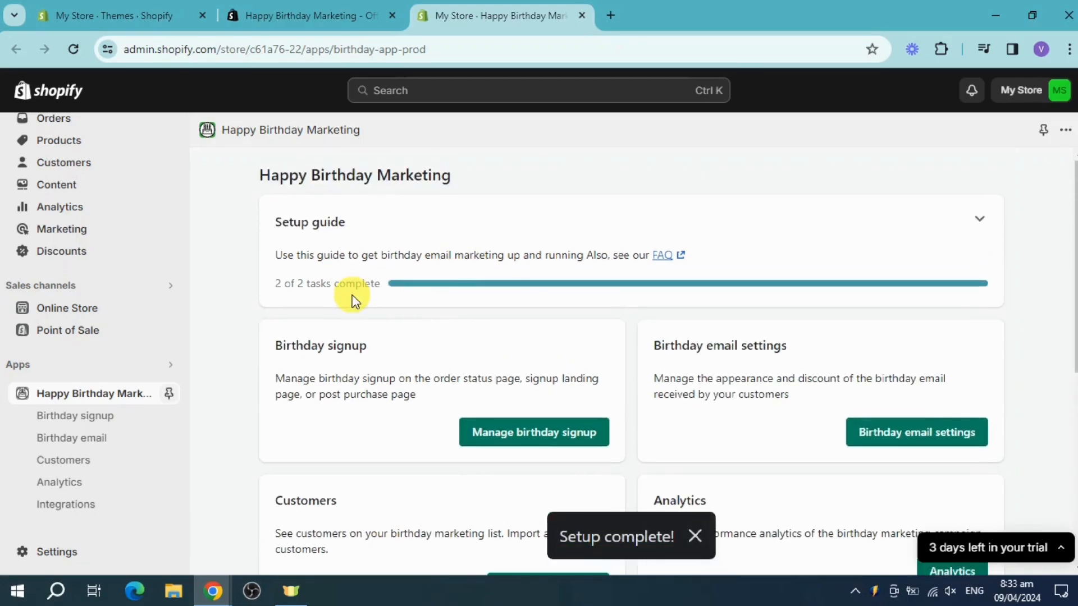
Open the birthday signup management and review the order status page's input formatting, heading, description, button and confirmation texts
scroll(570, 305, down, 2)
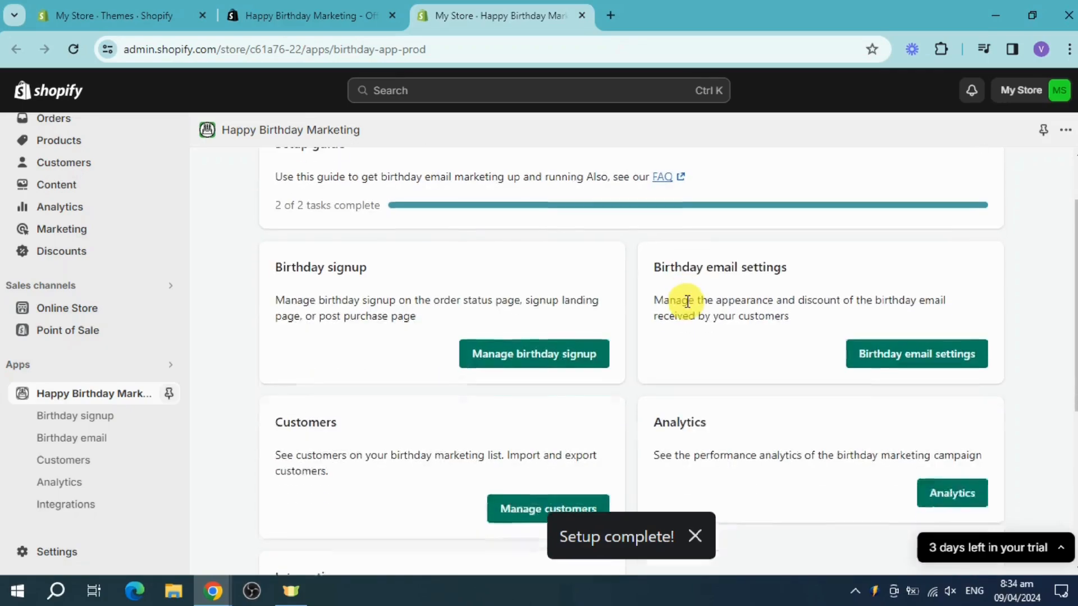
click(544, 359)
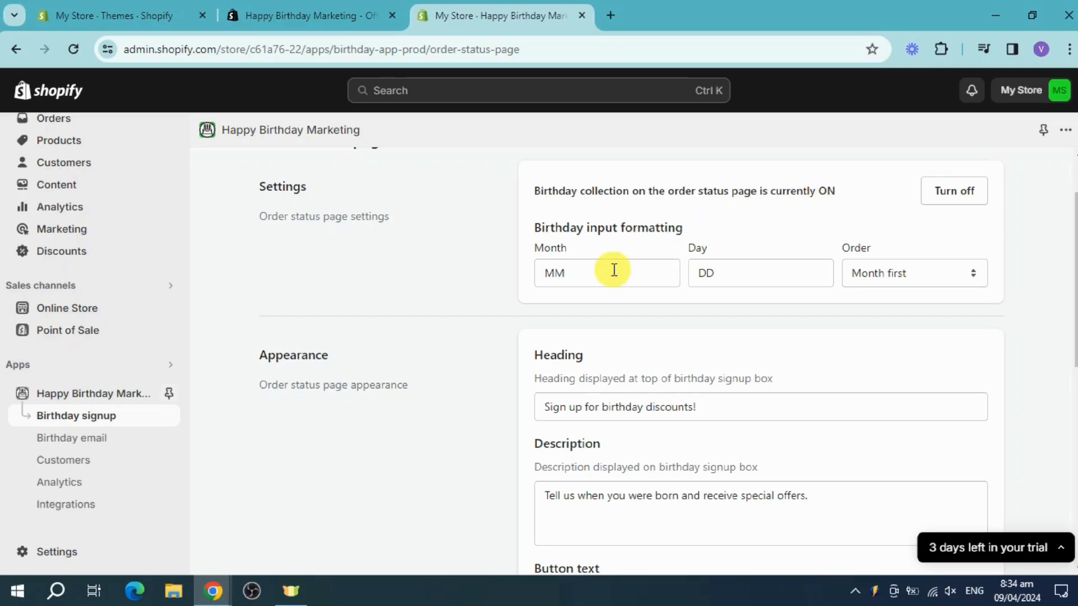
scroll(612, 318, down, 1)
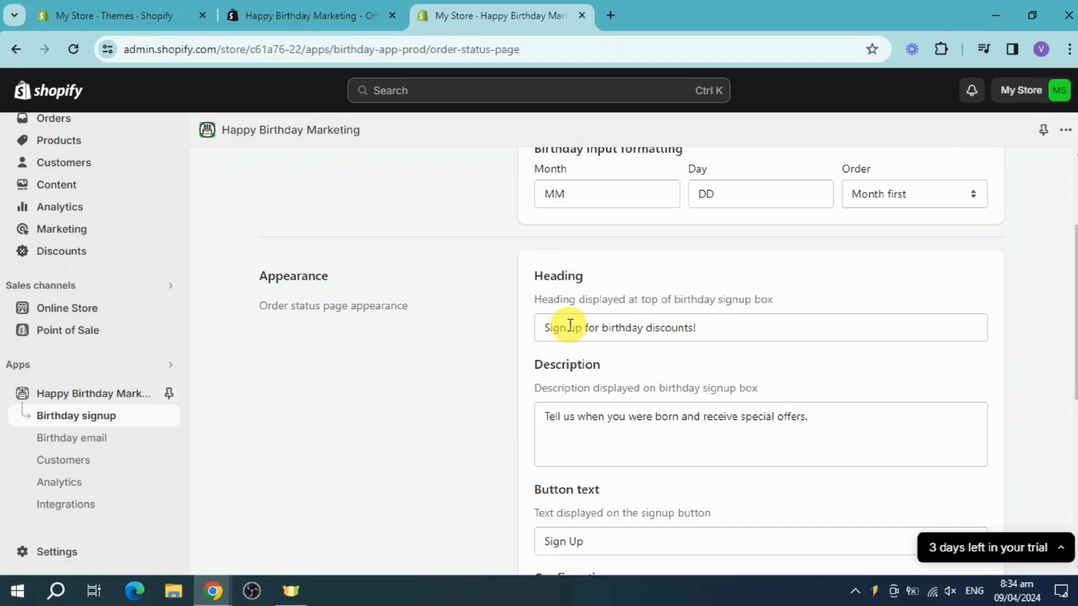
scroll(709, 356, down, 1)
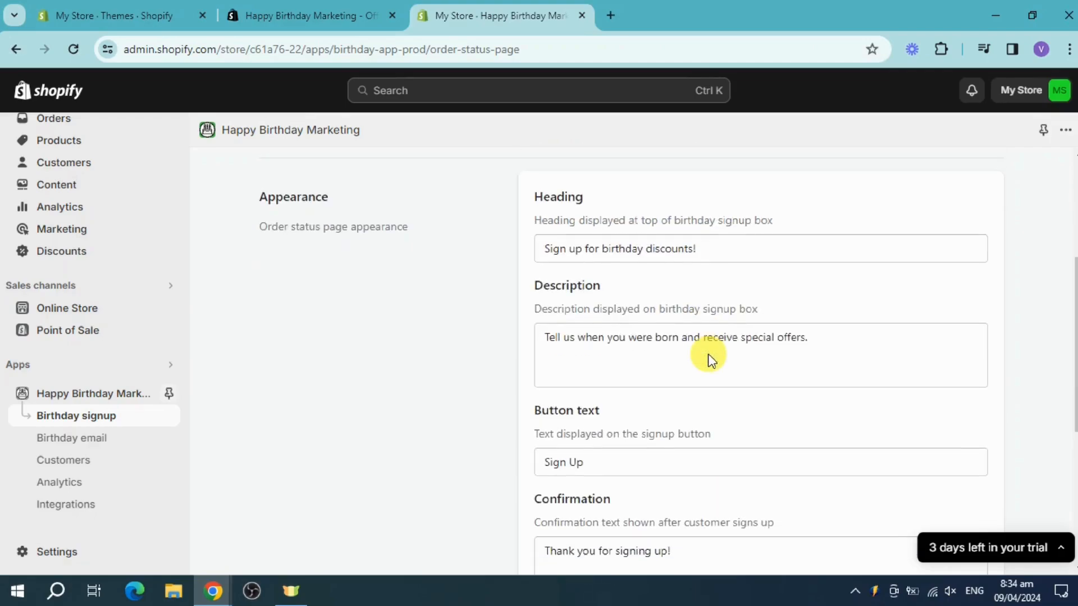
click(661, 336)
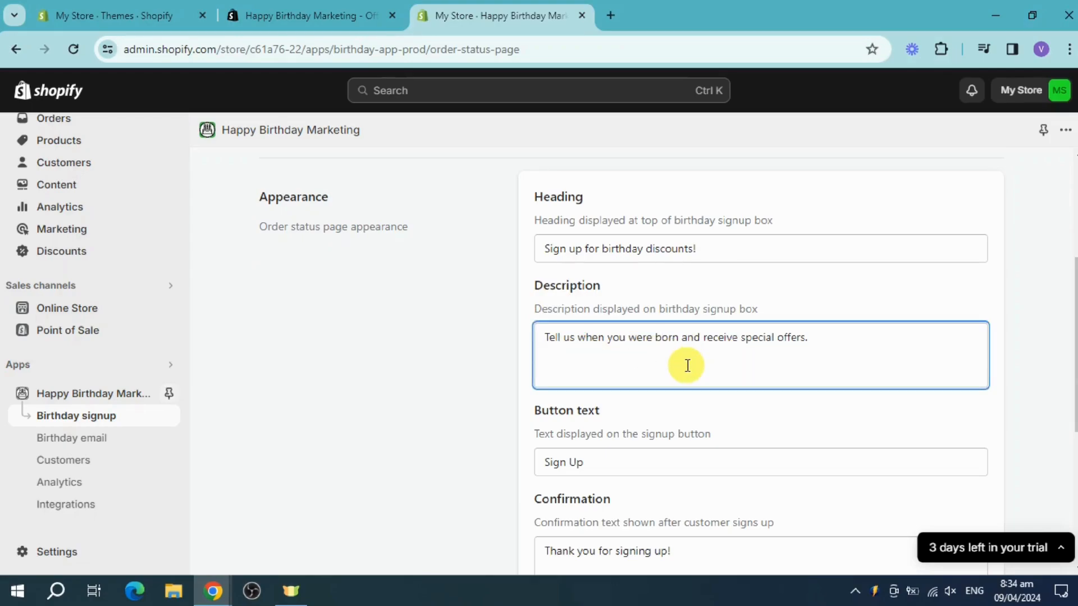
scroll(687, 365, down, 1)
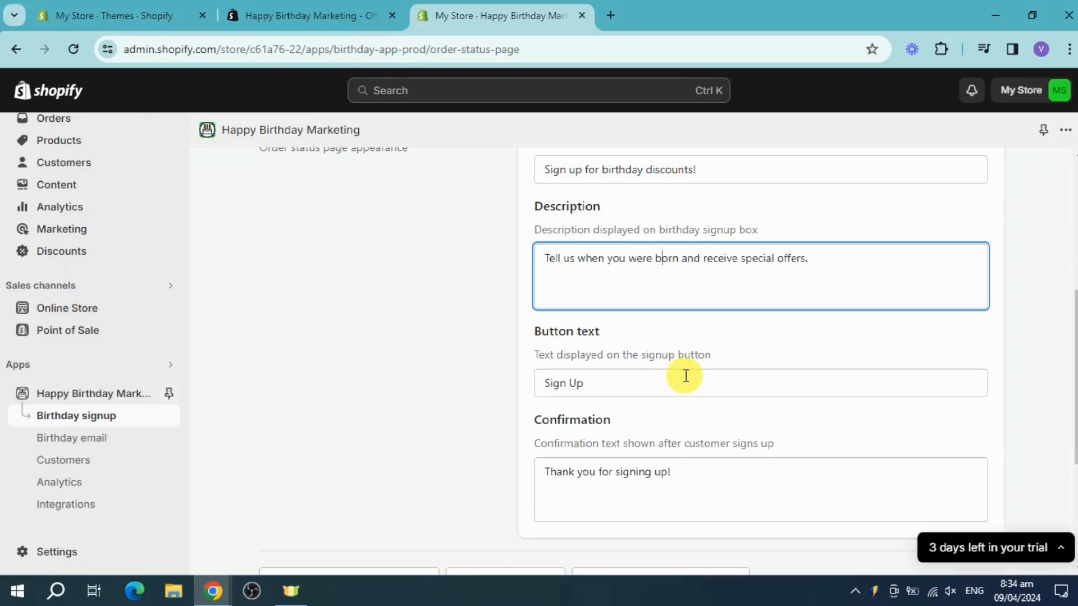
scroll(679, 345, up, 4)
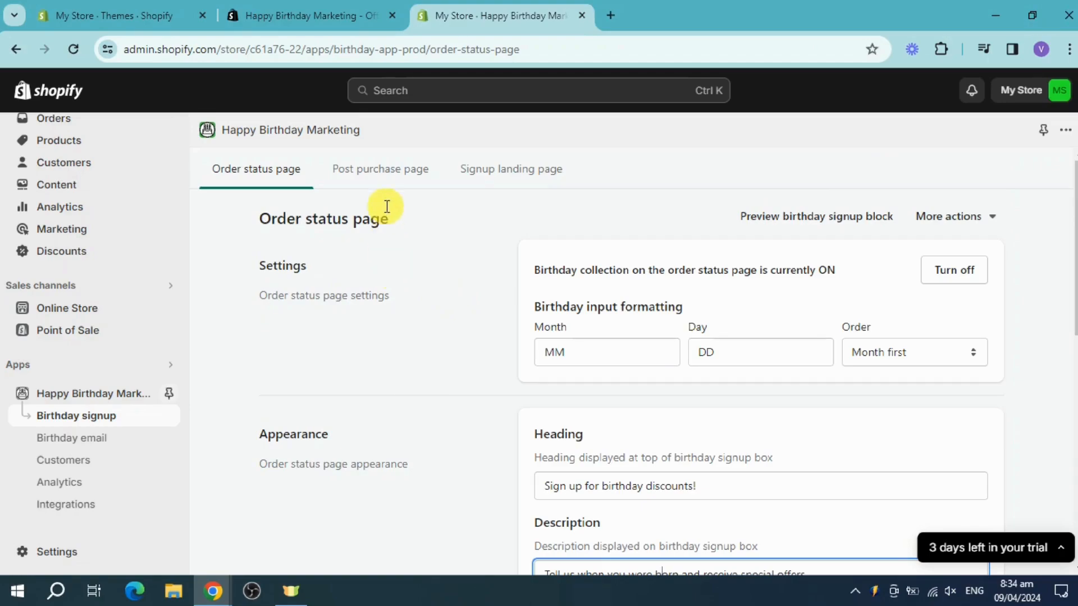
Turn on birthday collection on the post purchase page and look through that page's settings
click(393, 177)
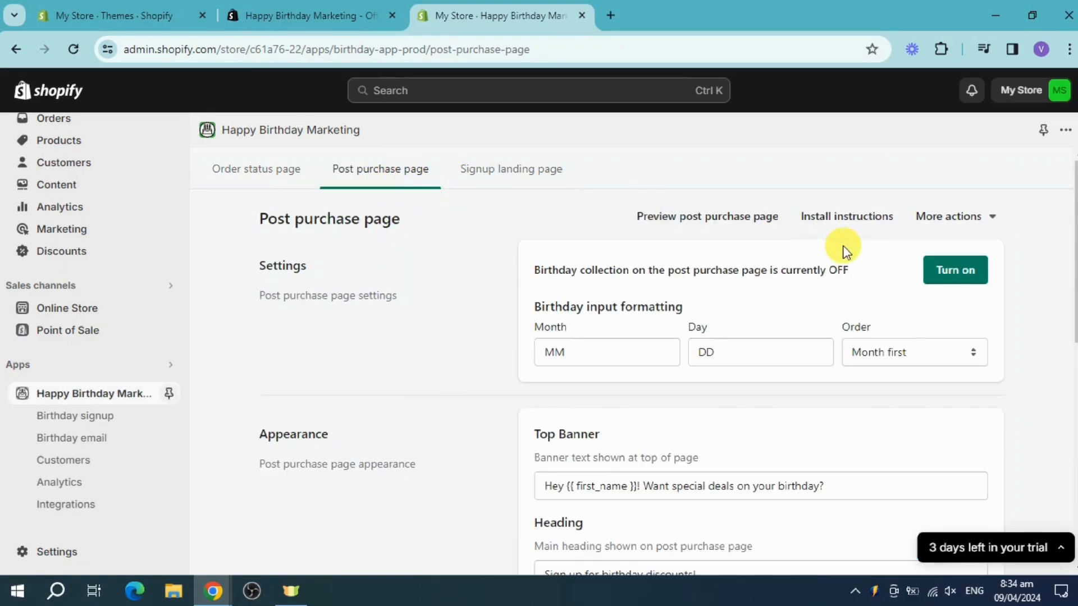
click(946, 278)
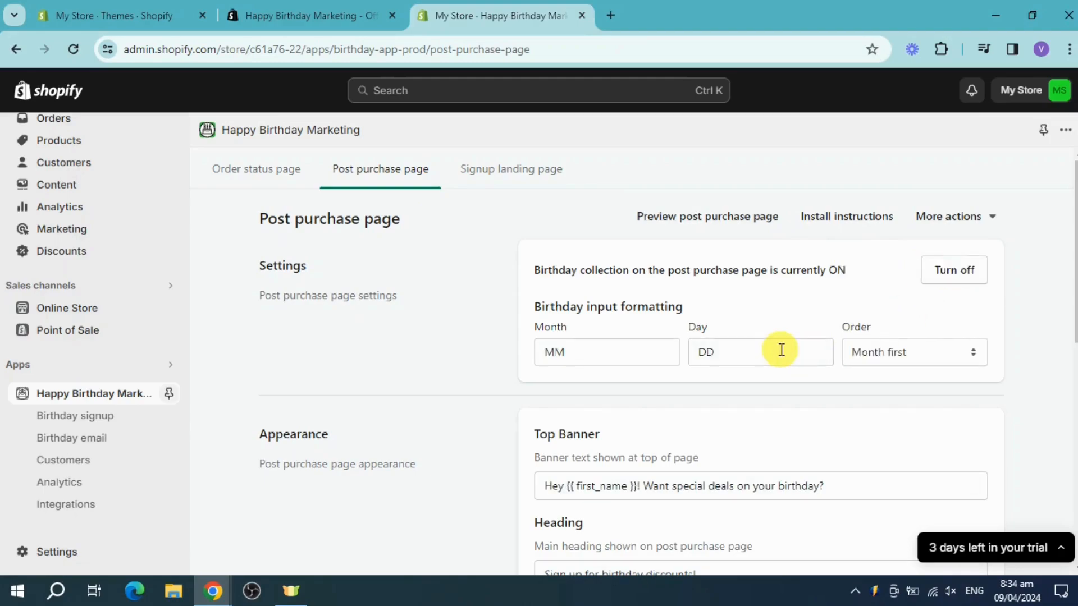
scroll(774, 351, down, 3)
scroll(774, 345, up, 3)
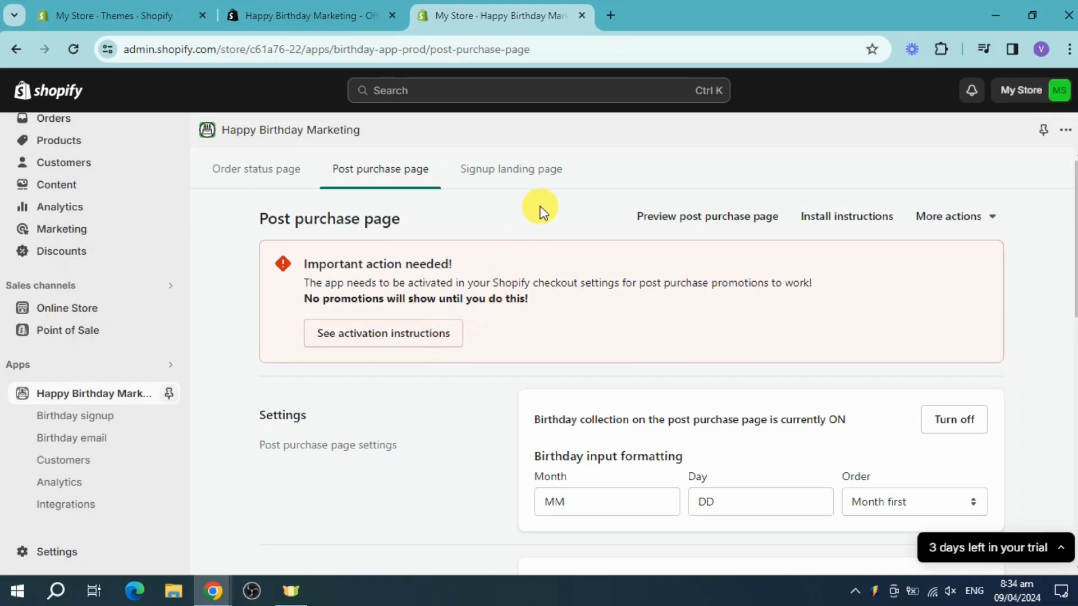
View the signup landing page settings, and preview the order status page's birthday signup block
click(533, 179)
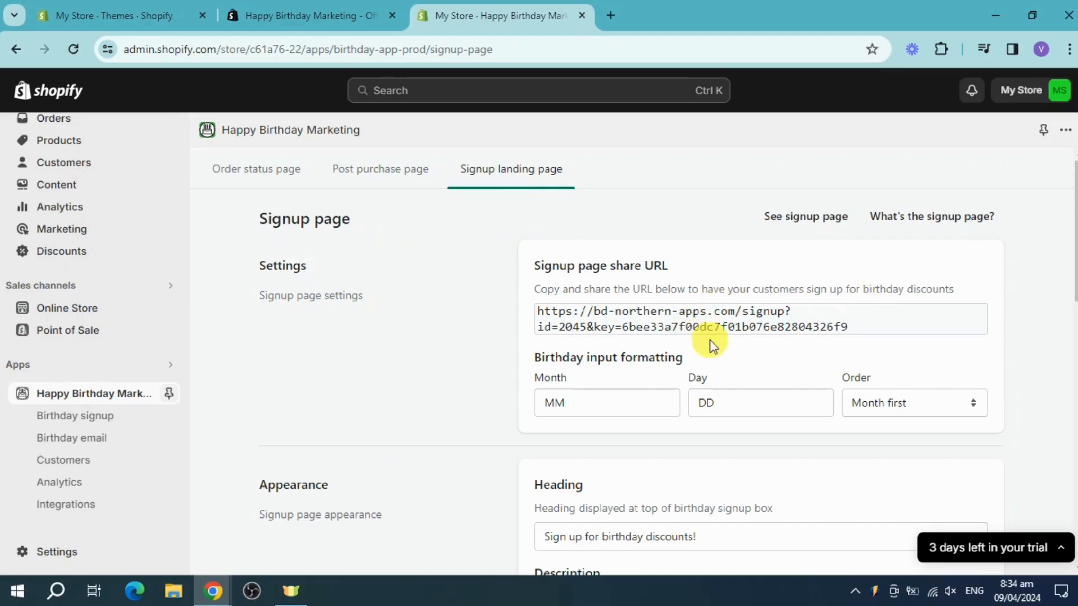
click(278, 176)
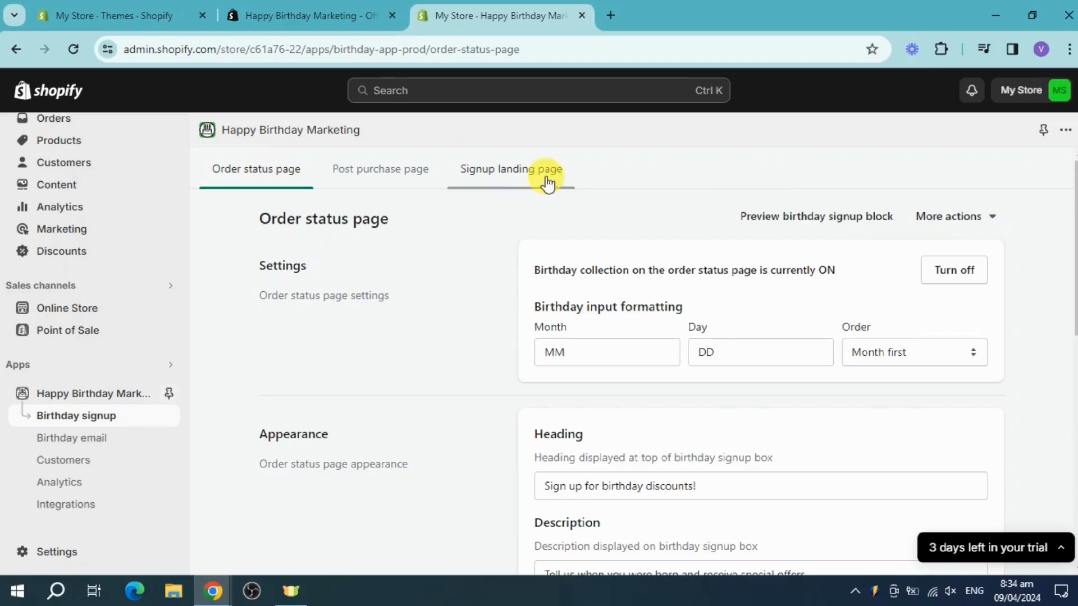
click(814, 226)
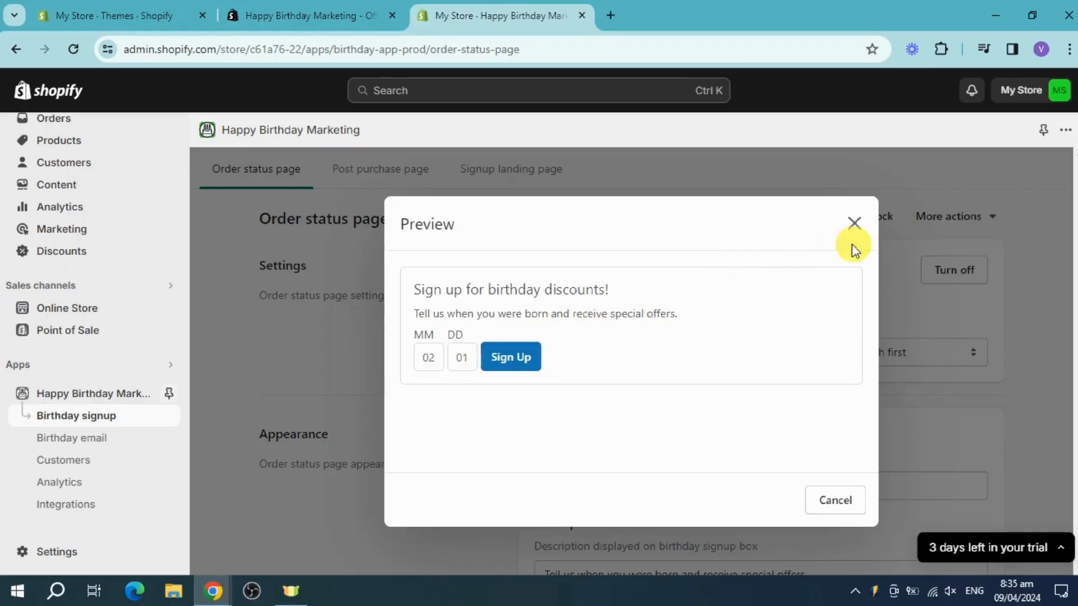
click(855, 223)
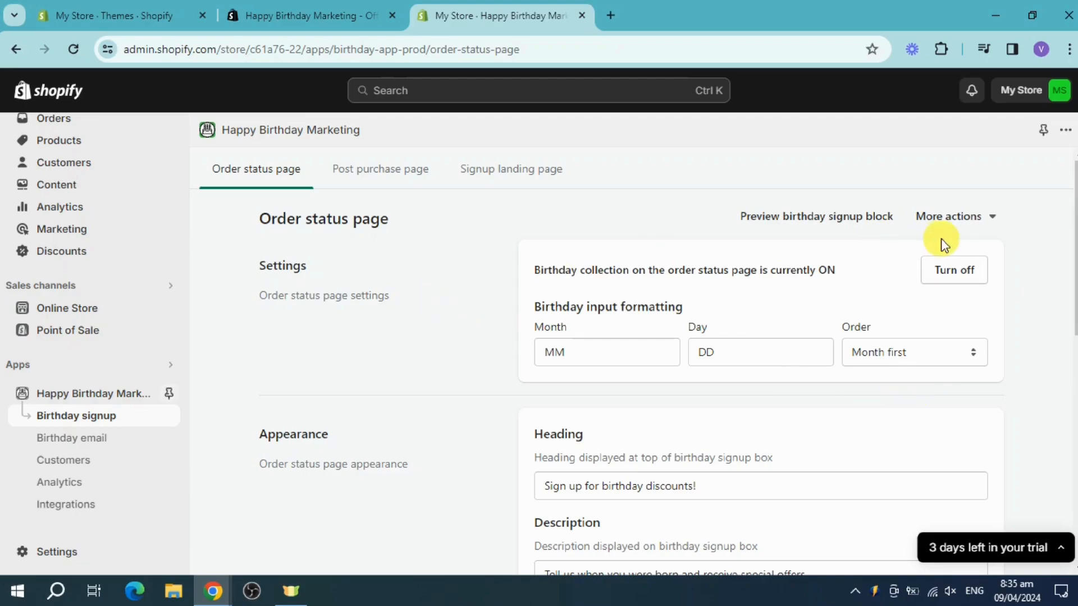
Open the birthday email settings from the app's home page and enable an end date for the birthday discount
click(135, 393)
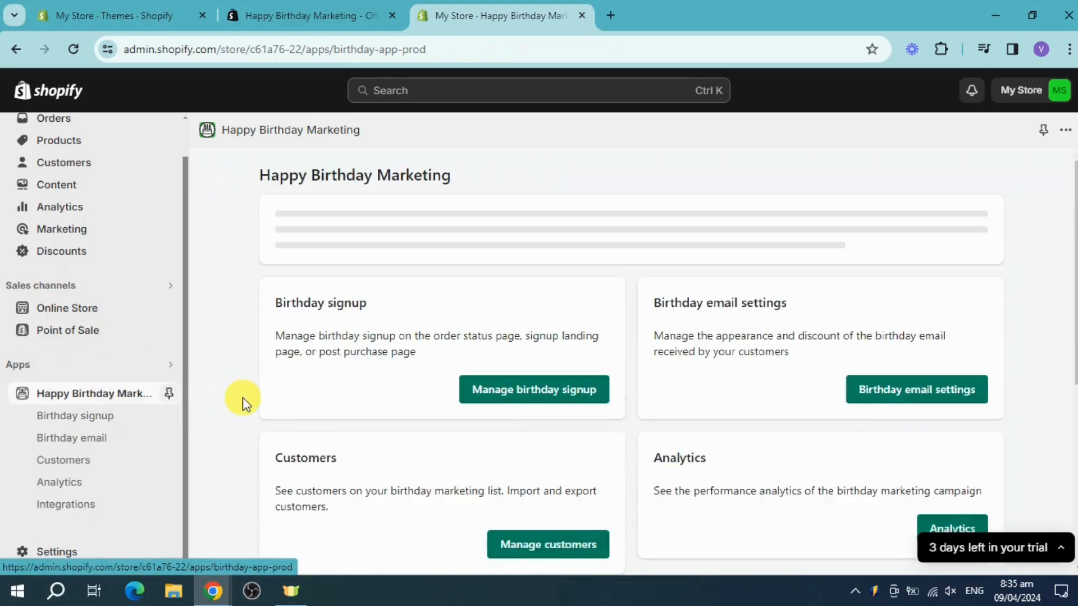
scroll(974, 356, down, 1)
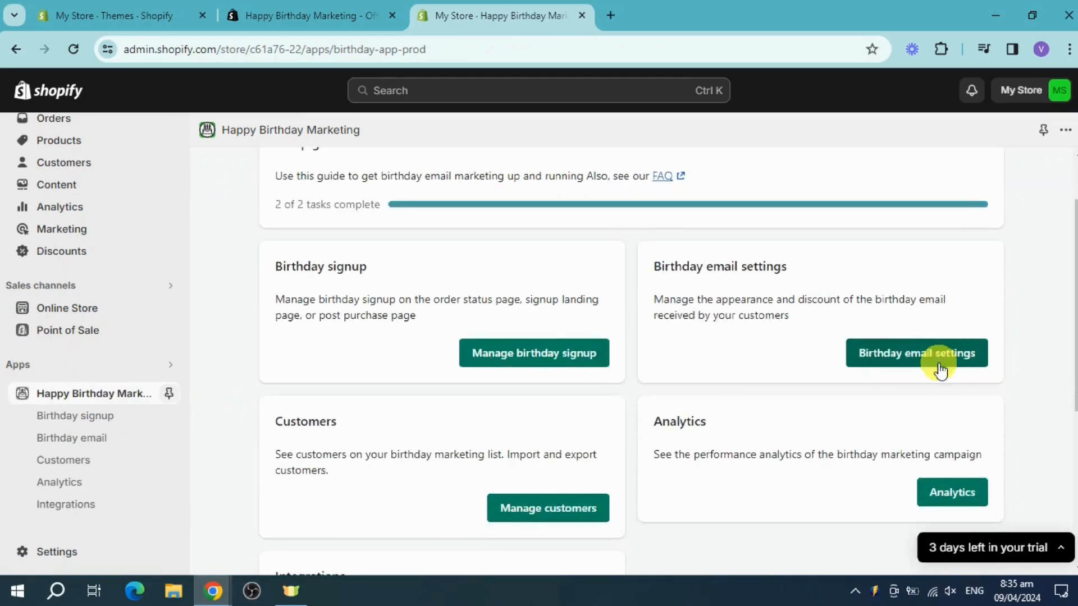
click(908, 357)
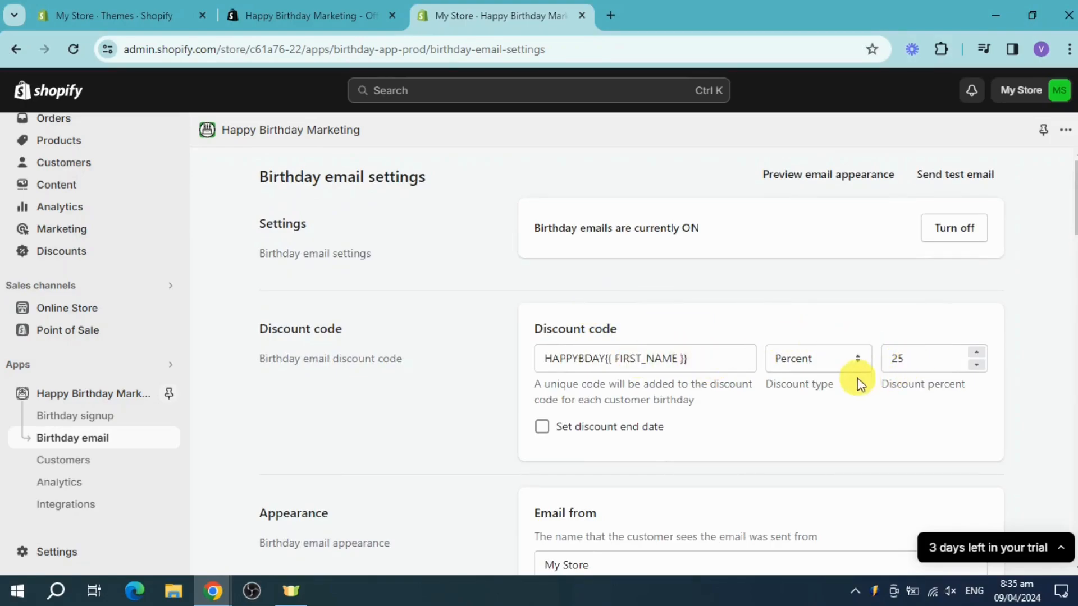
scroll(787, 365, down, 1)
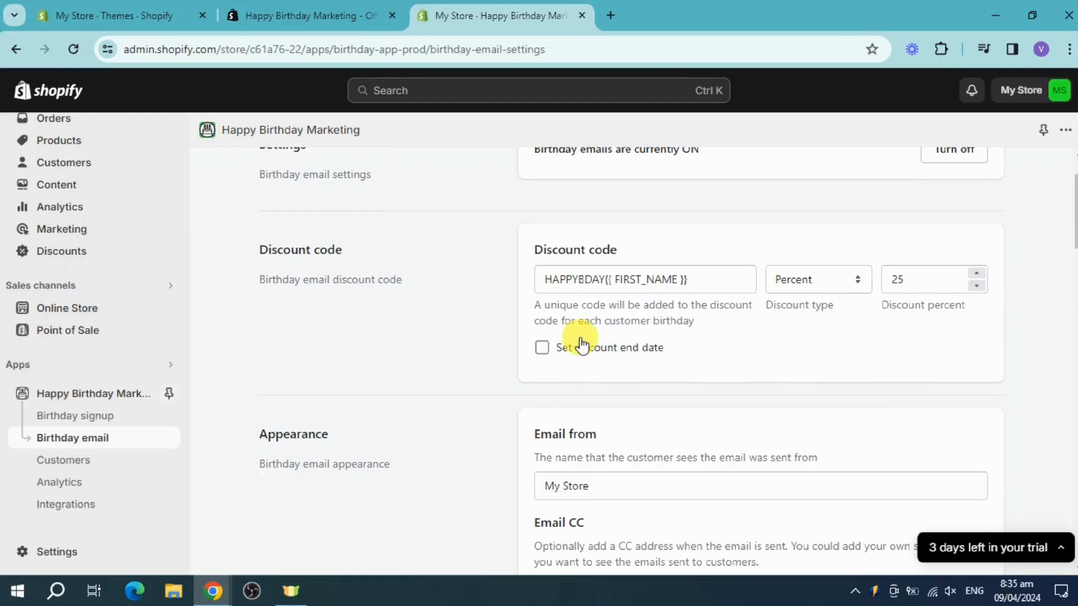
click(542, 348)
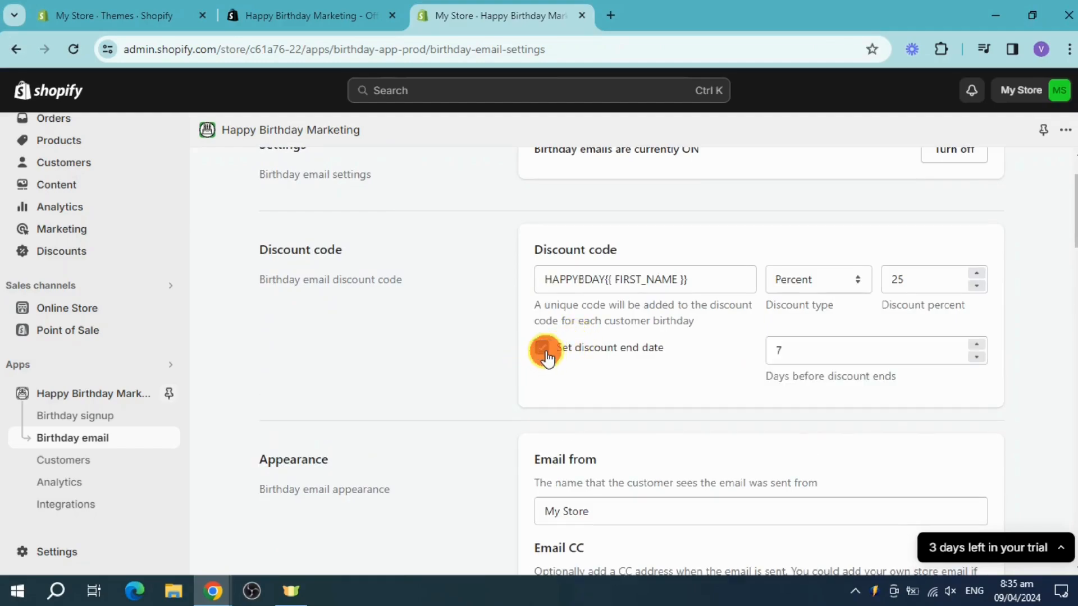
Set the number of days before the birthday discount ends to 6
click(868, 359)
click(865, 353)
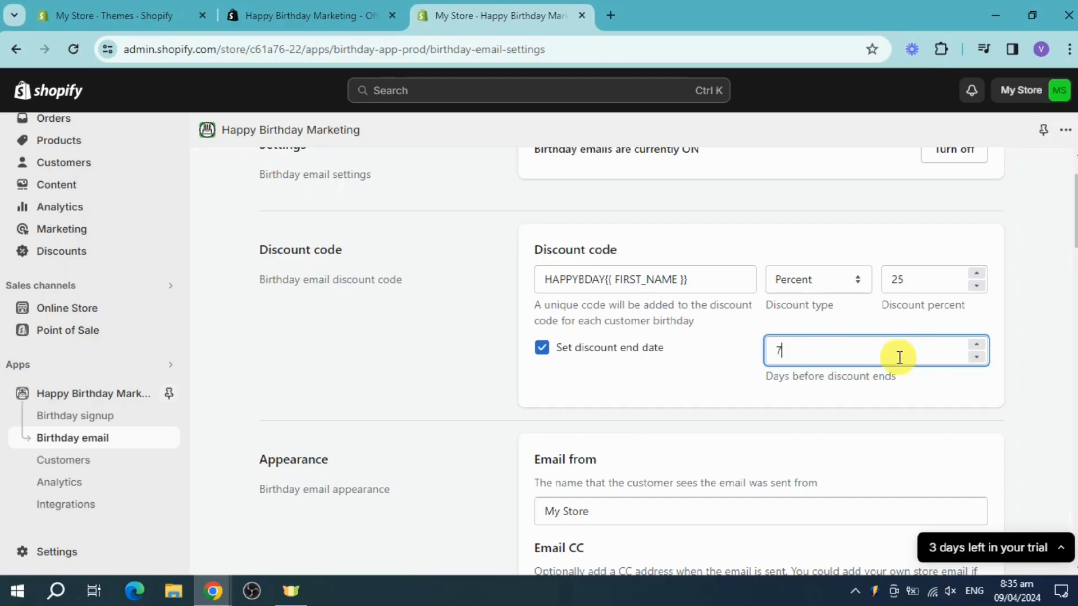
scroll(899, 358, down, 4)
Review the birthday email's appearance settings, from sender name, CC, subject, title and heading to body, button and unsubscribe texts
click(584, 359)
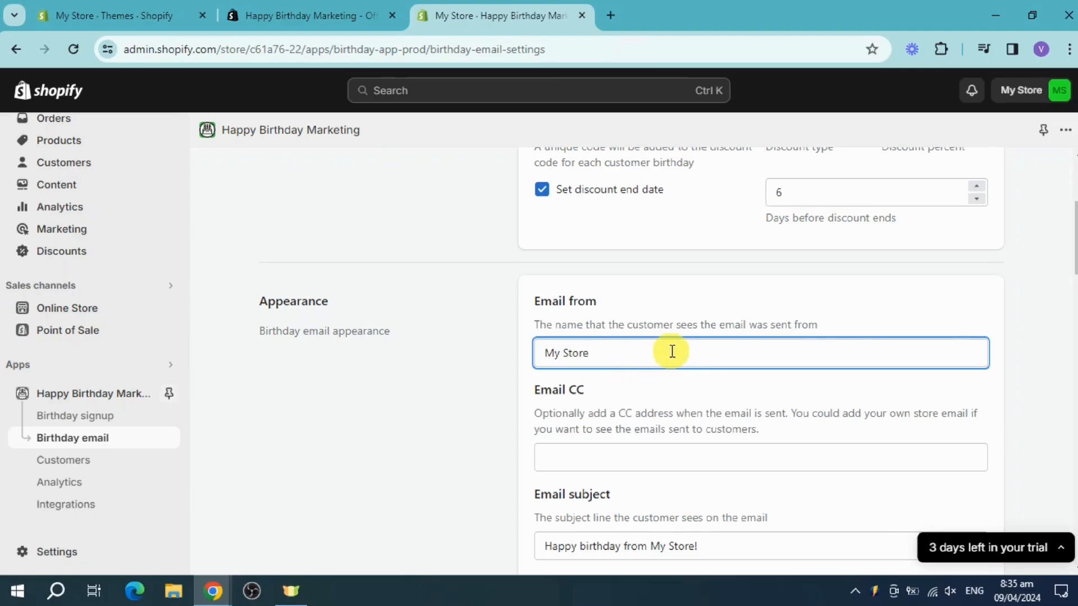
scroll(595, 349, down, 3)
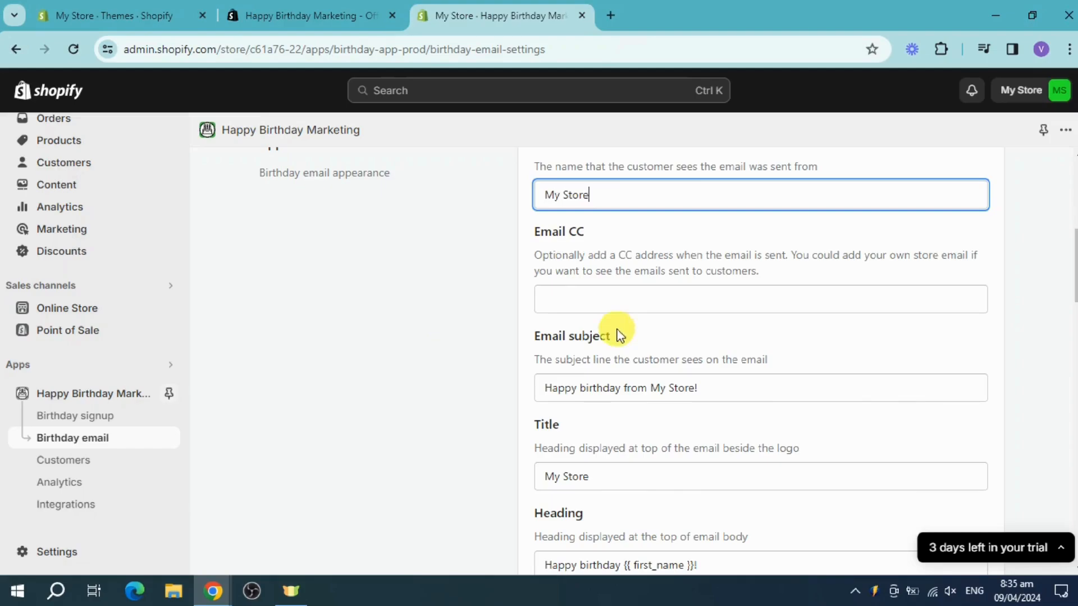
scroll(605, 368, down, 2)
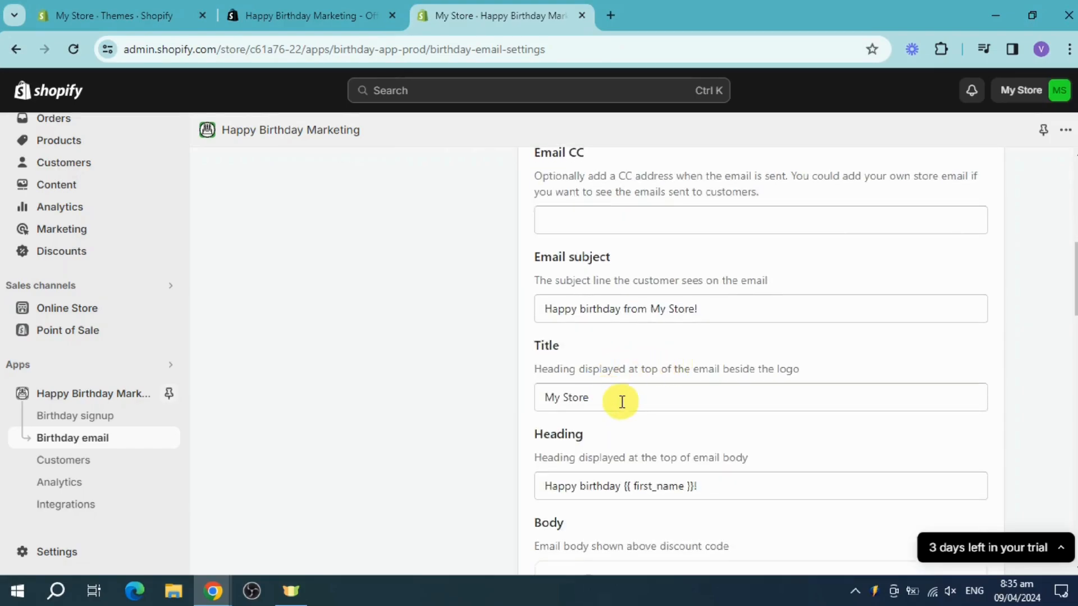
scroll(623, 404, down, 3)
scroll(720, 432, down, 7)
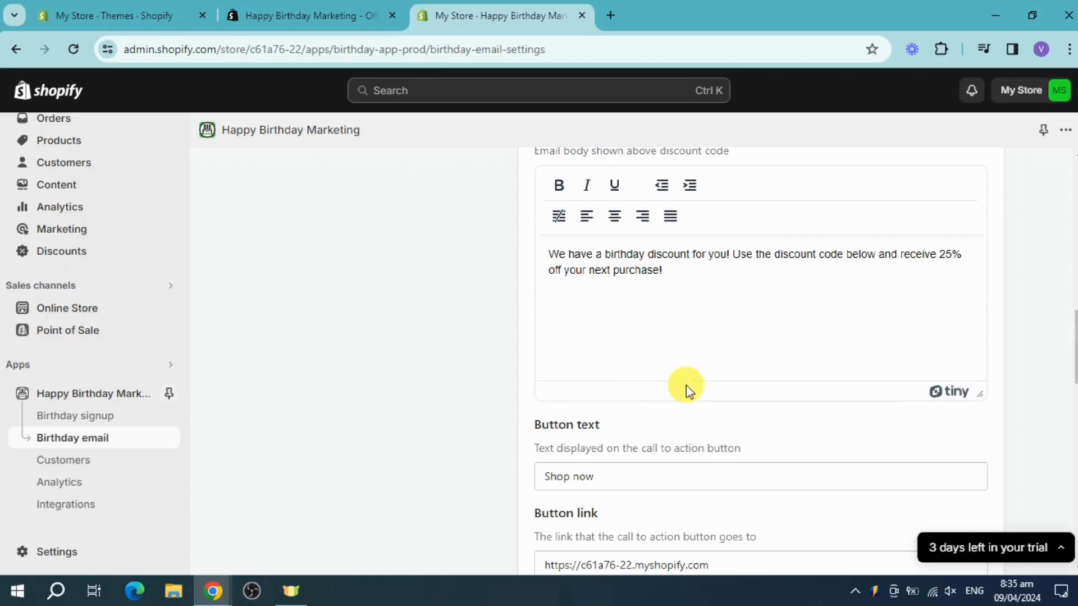
scroll(685, 386, down, 2)
scroll(618, 404, down, 4)
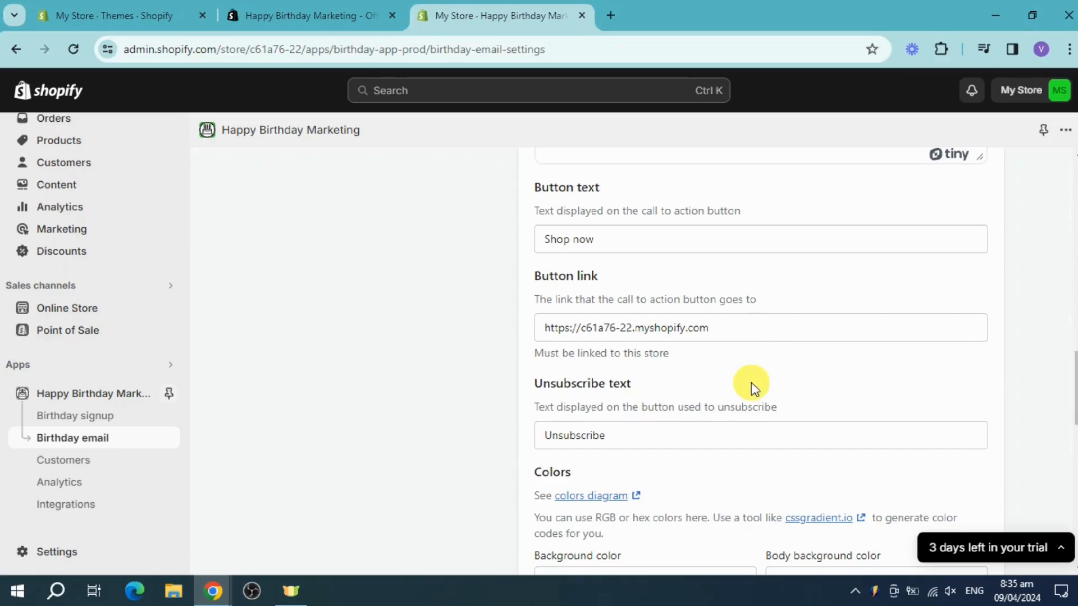
Preview the birthday email's appearance through to its call to action button, and return to the birthday app's home page
scroll(753, 387, up, 15)
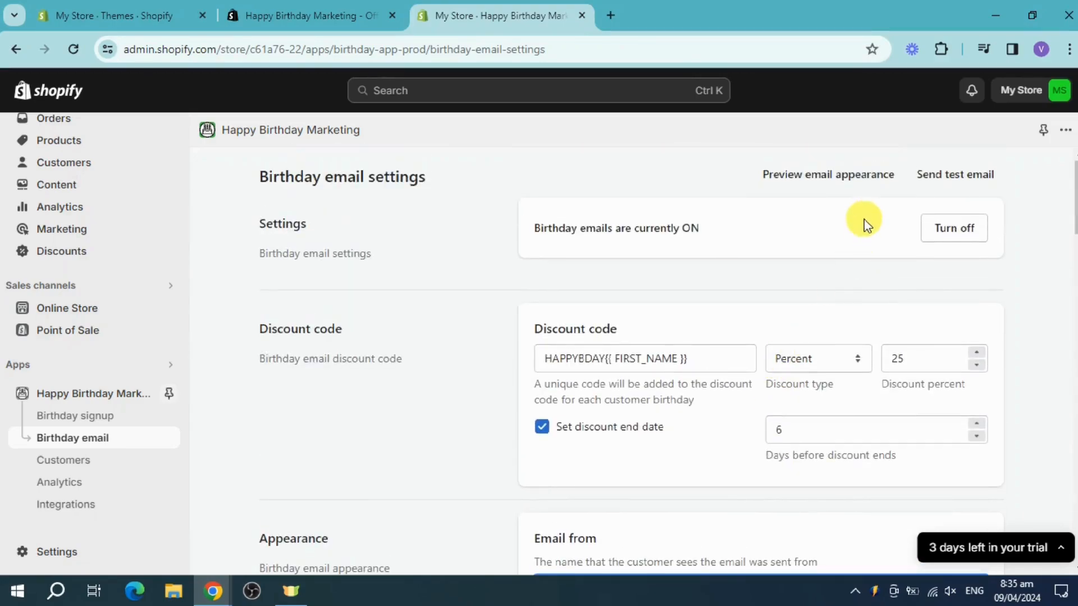
click(863, 187)
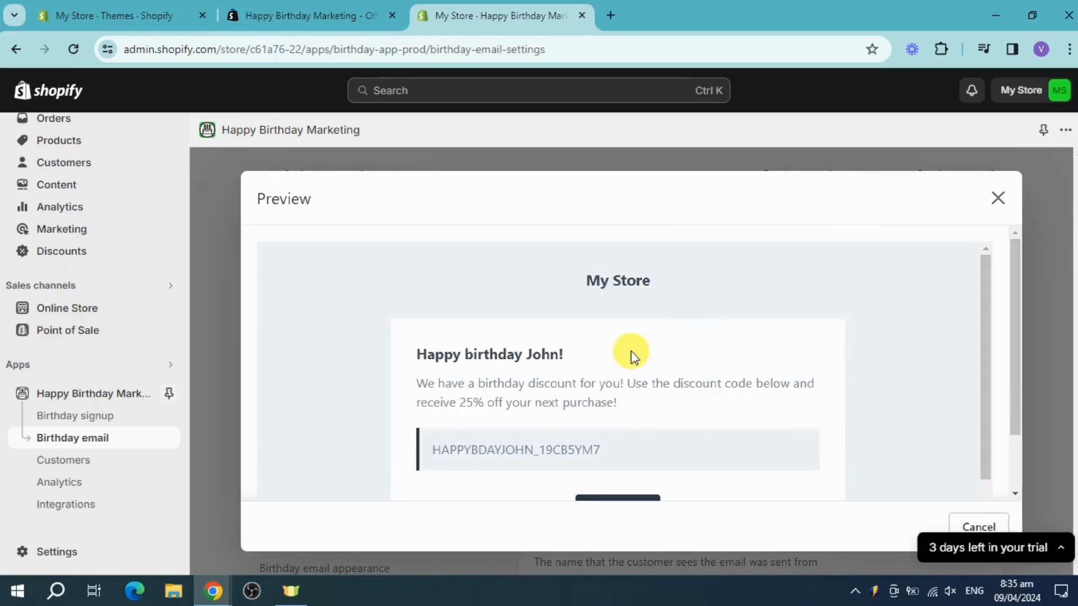
scroll(780, 361, down, 2)
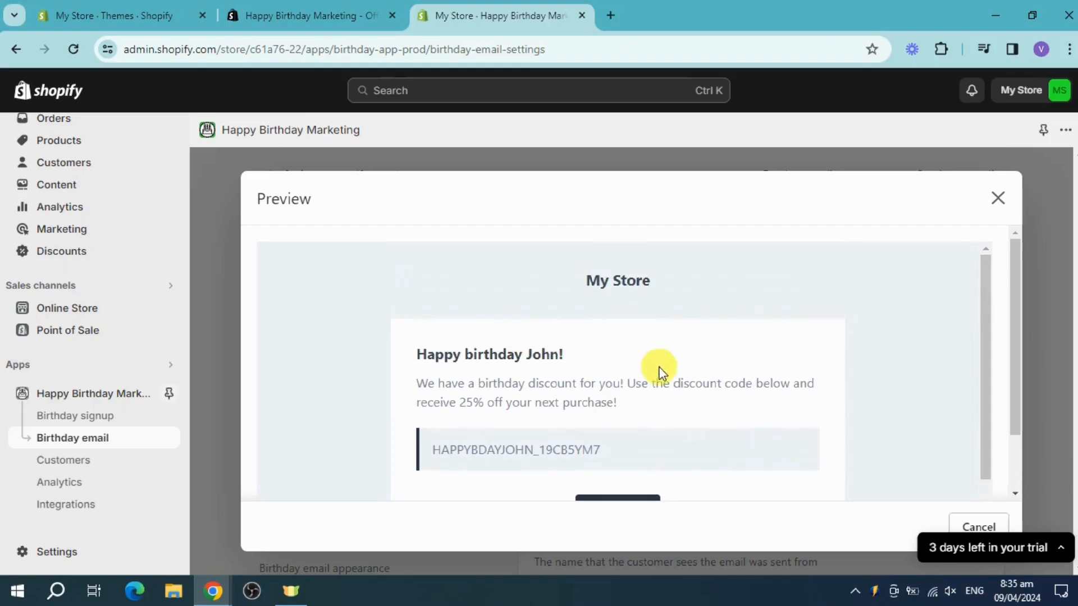
scroll(662, 373, down, 2)
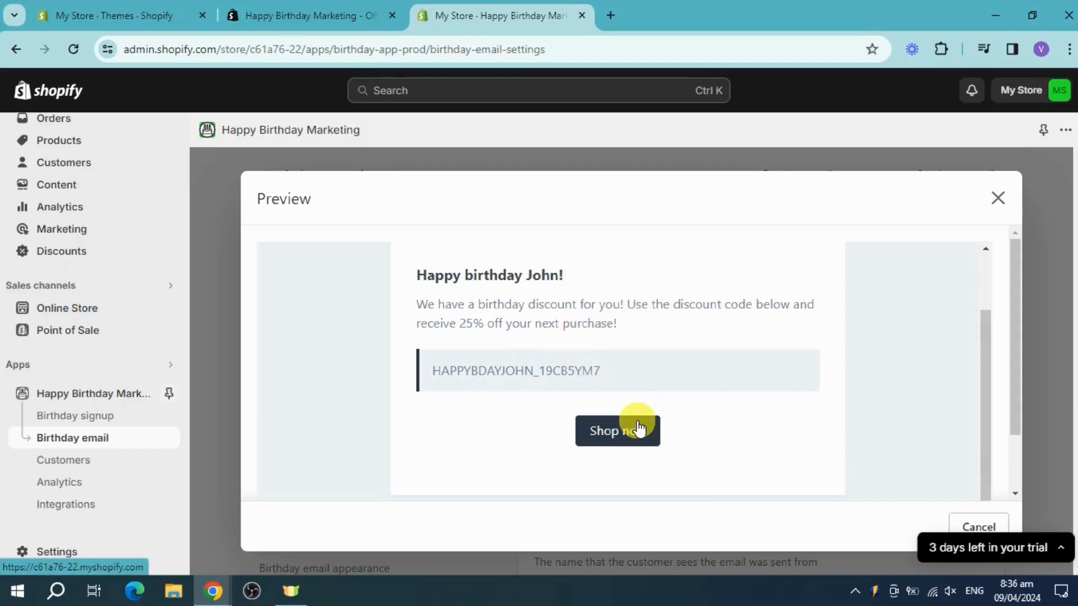
click(998, 199)
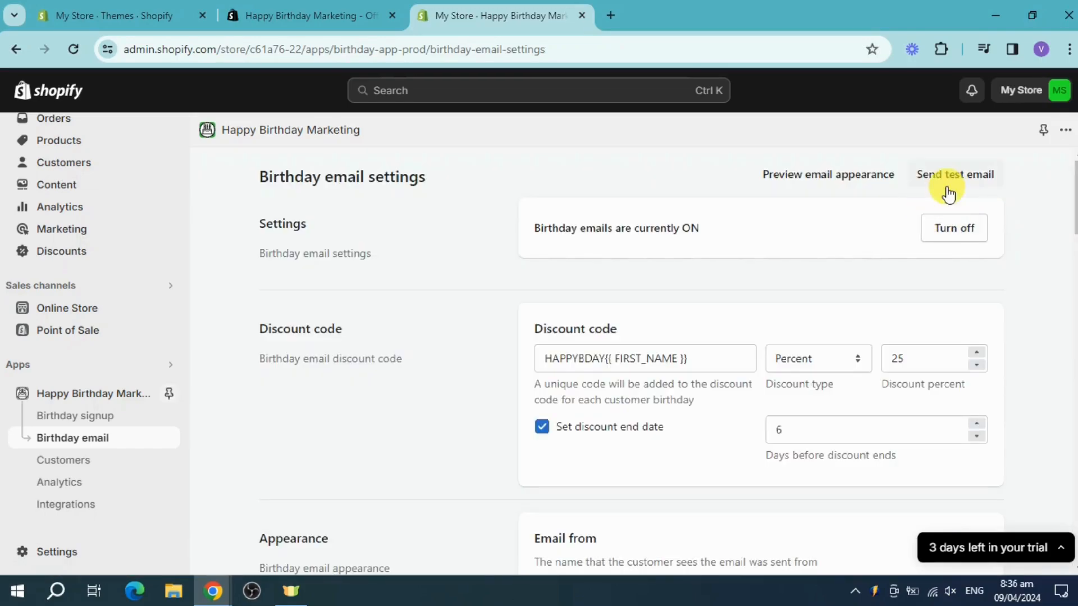
click(120, 394)
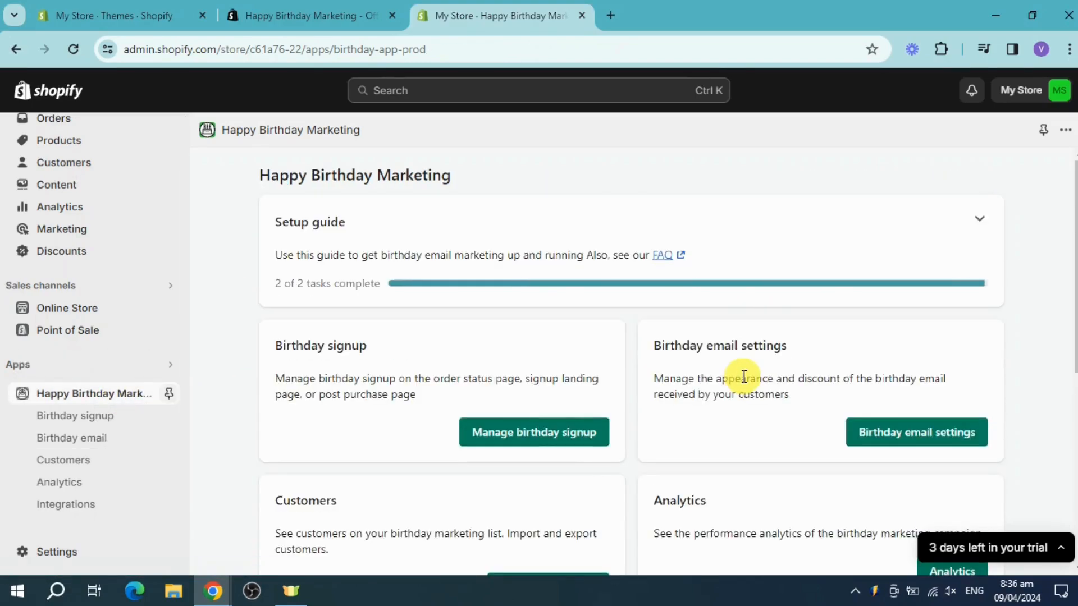